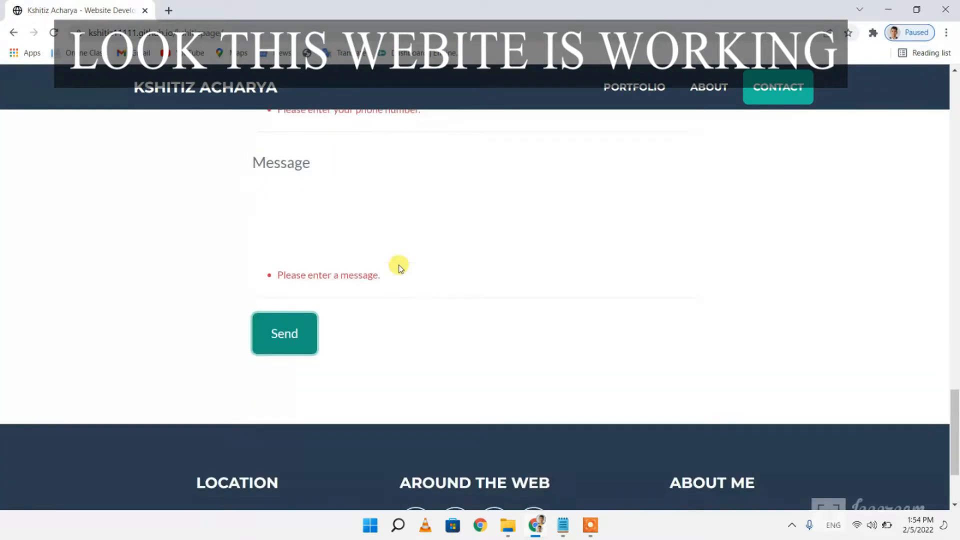
- Check the published portfolio website by trying its footer's Facebook link, returning to the site, and viewing its Portfolio section
scroll(398, 266, down, 7)
click(415, 390)
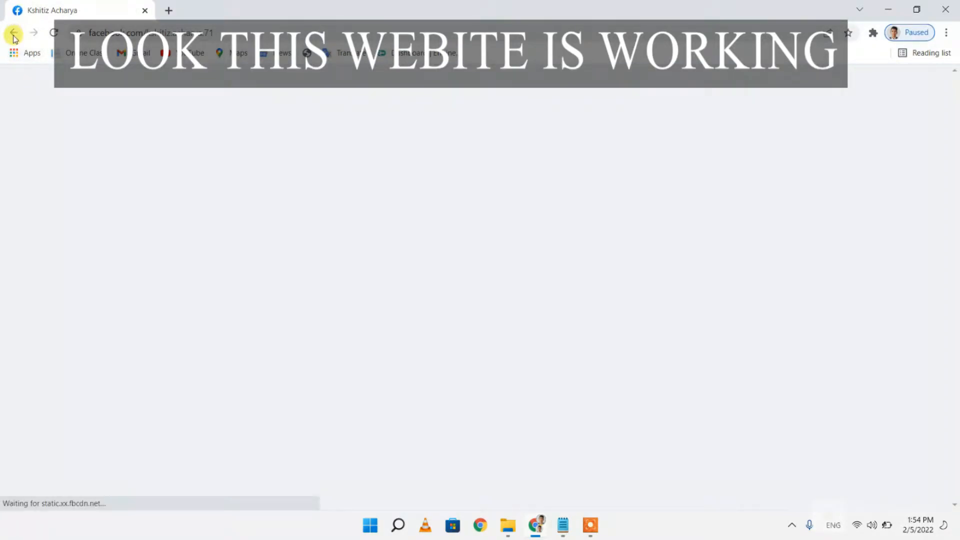
click(14, 33)
scroll(418, 246, up, 20)
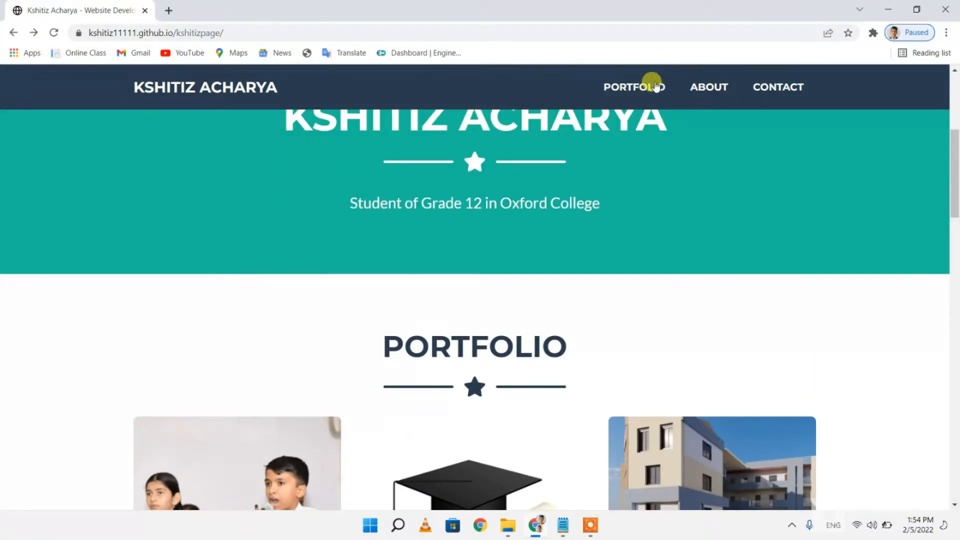
click(652, 82)
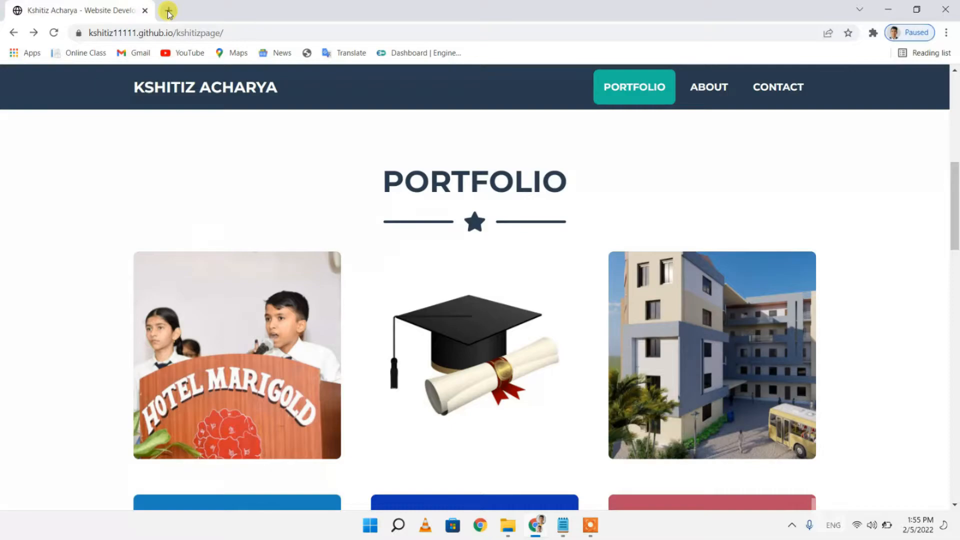
- Search Google for github in a new tab, close the portfolio website's tab, and open the GitHub site from the results
click(169, 11)
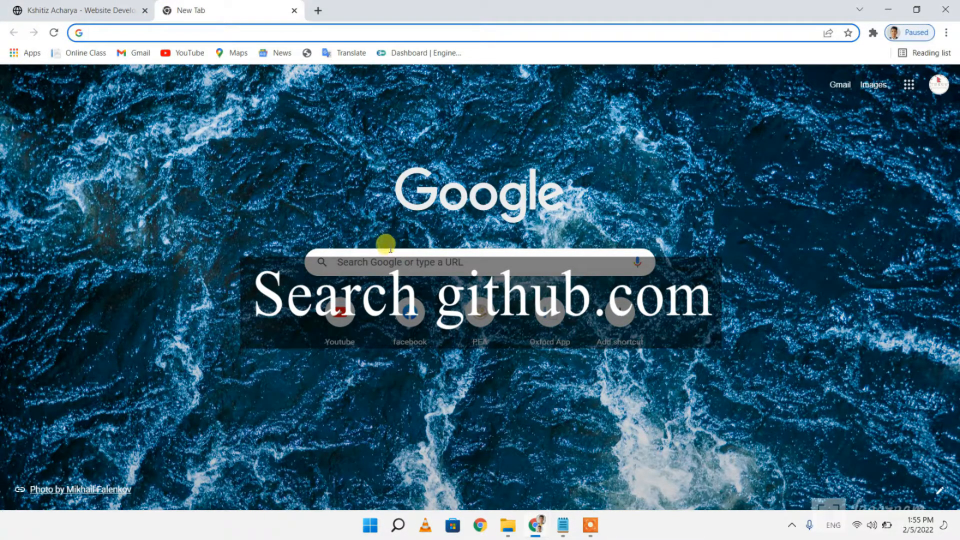
click(393, 254)
text(github)
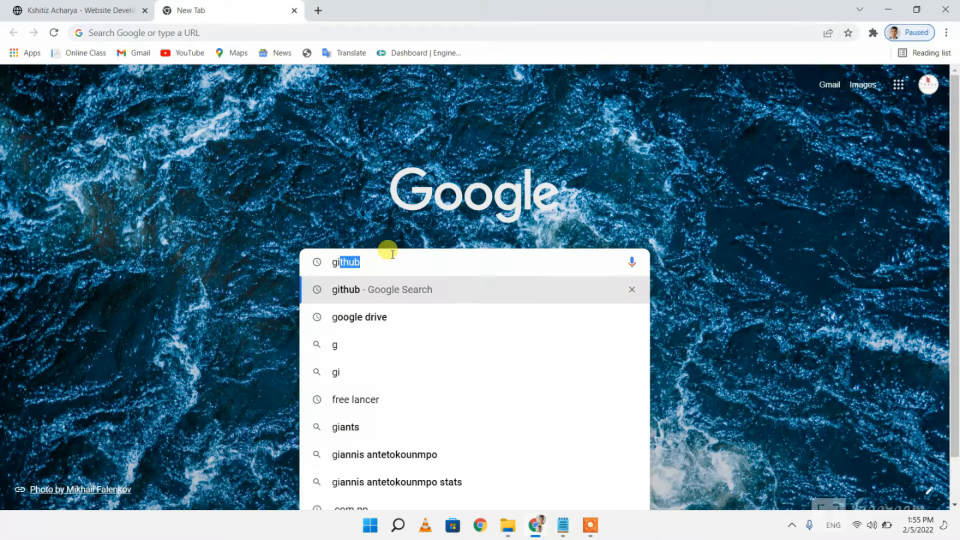
key(Return)
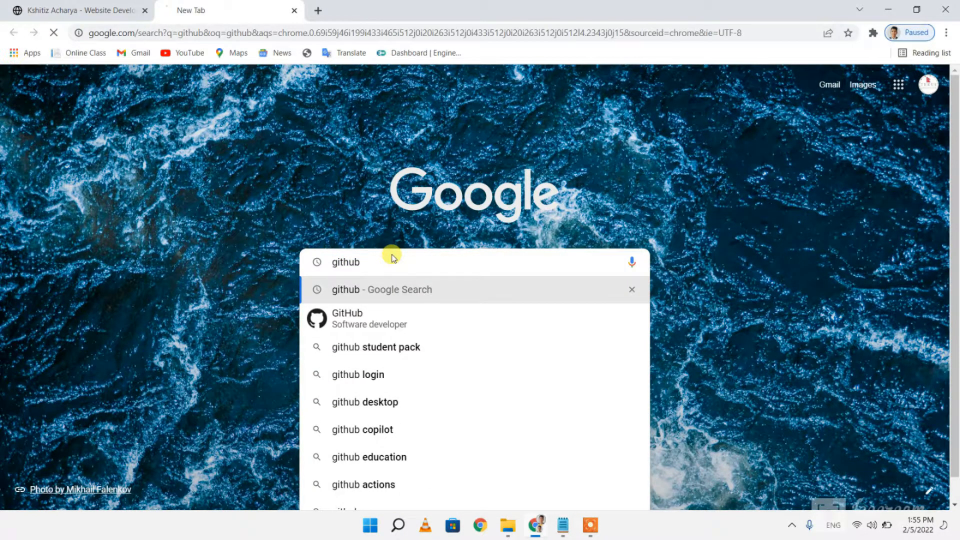
click(144, 10)
click(183, 208)
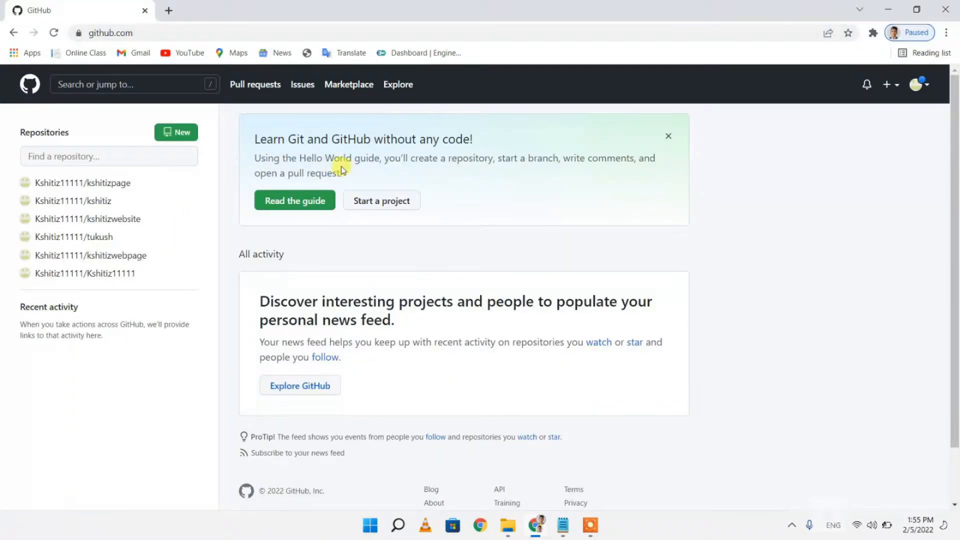
- Sign out of the GitHub account and sign back in with the saved credentials
click(913, 85)
click(872, 376)
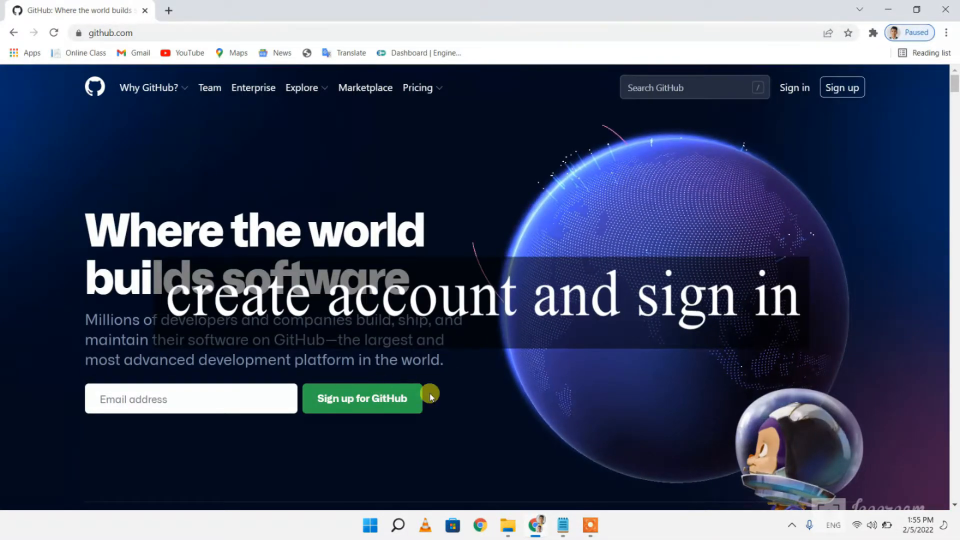
click(796, 87)
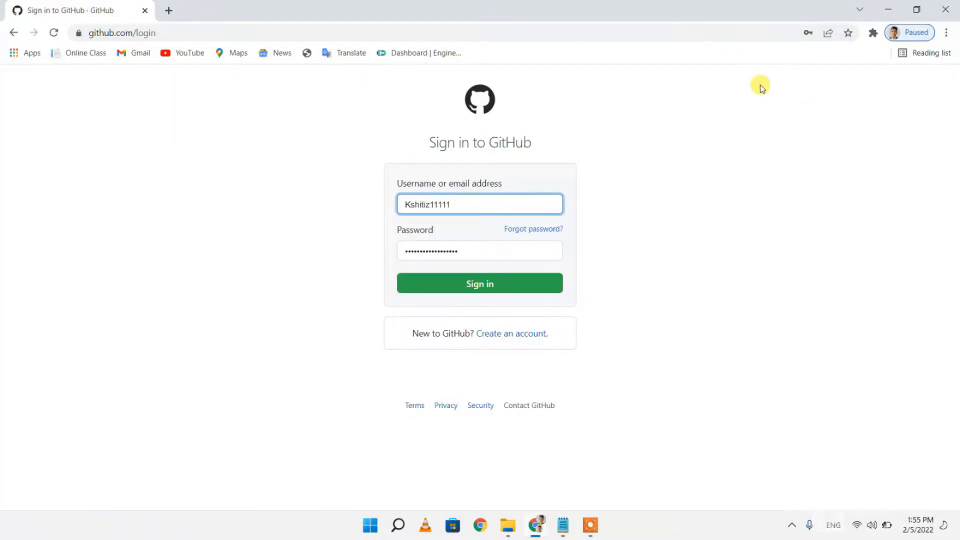
click(8, 33)
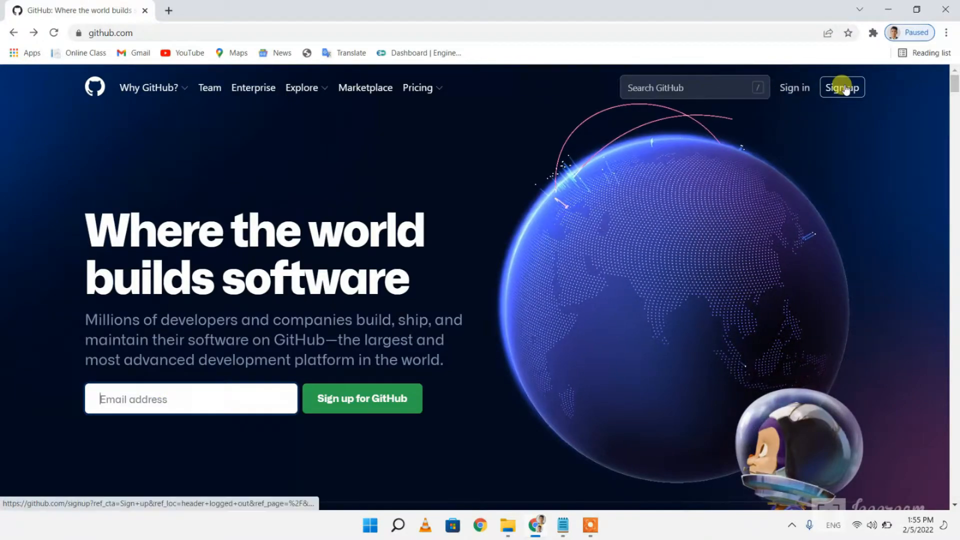
click(795, 87)
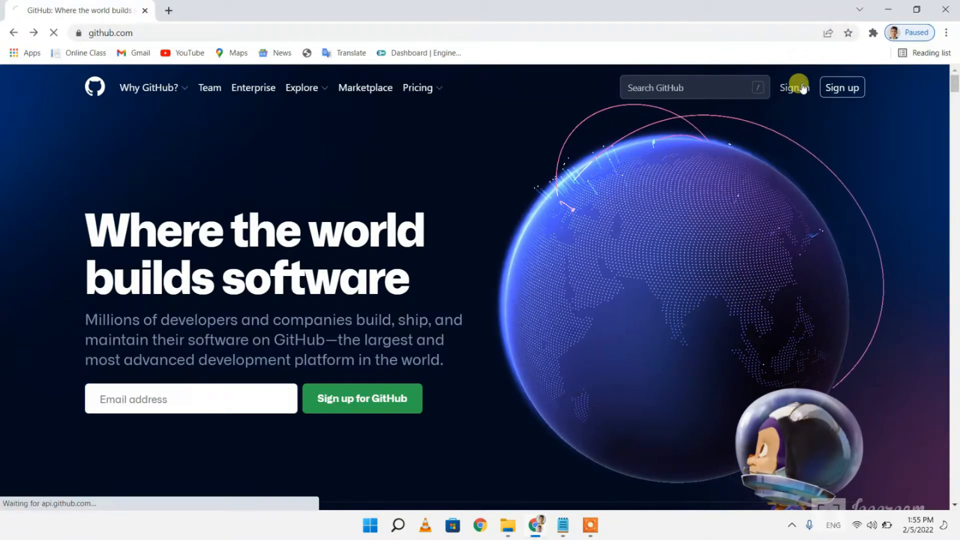
click(484, 287)
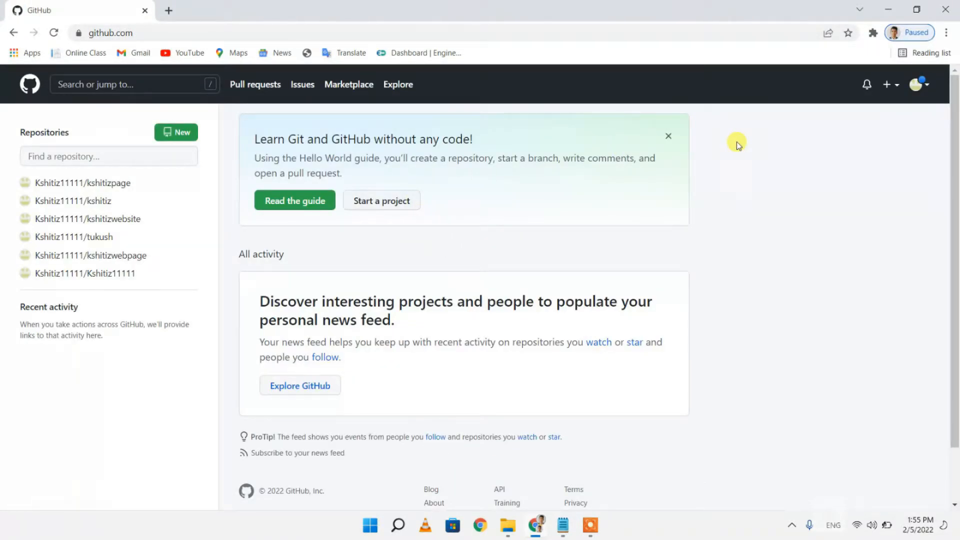
- Start a new repository from the account's repository list and enter tukushpage as its name
click(918, 85)
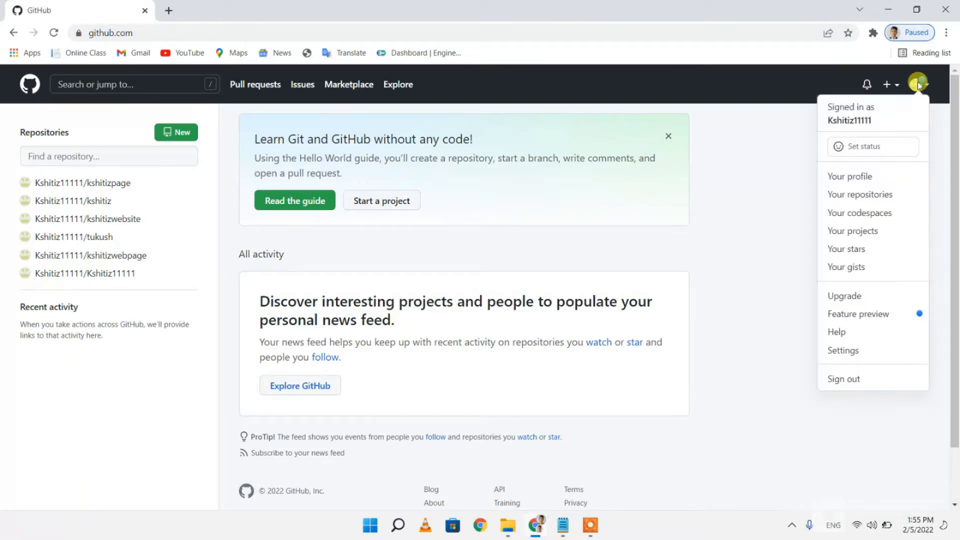
click(861, 197)
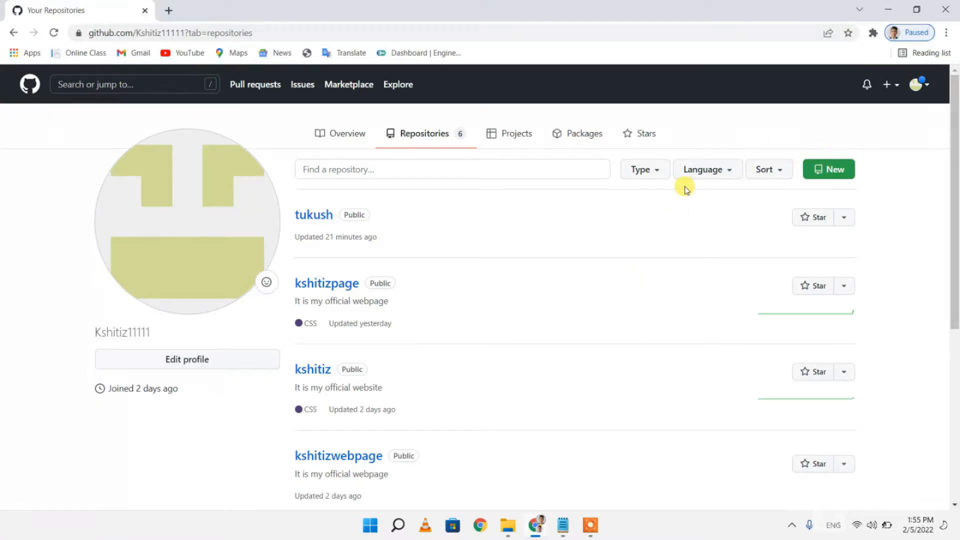
click(833, 172)
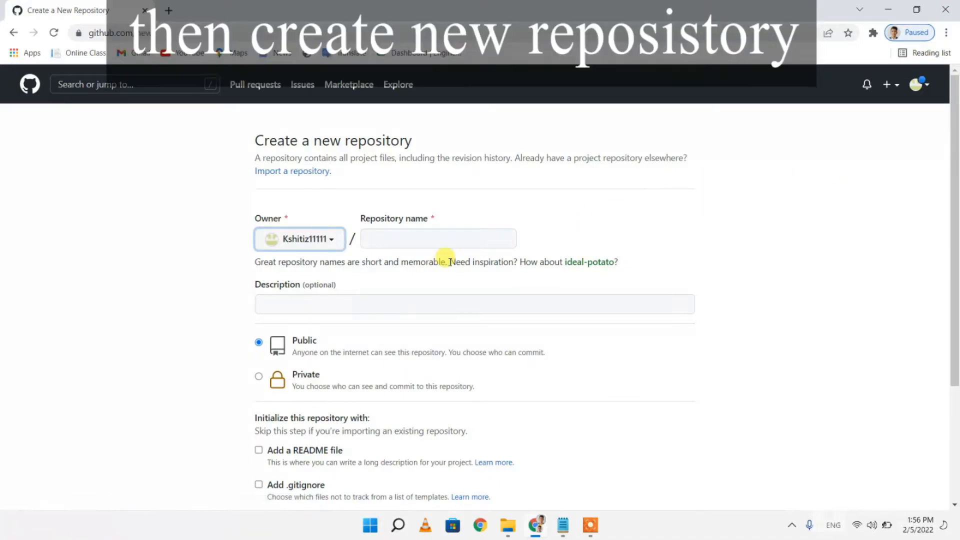
click(419, 242)
text(tukush)
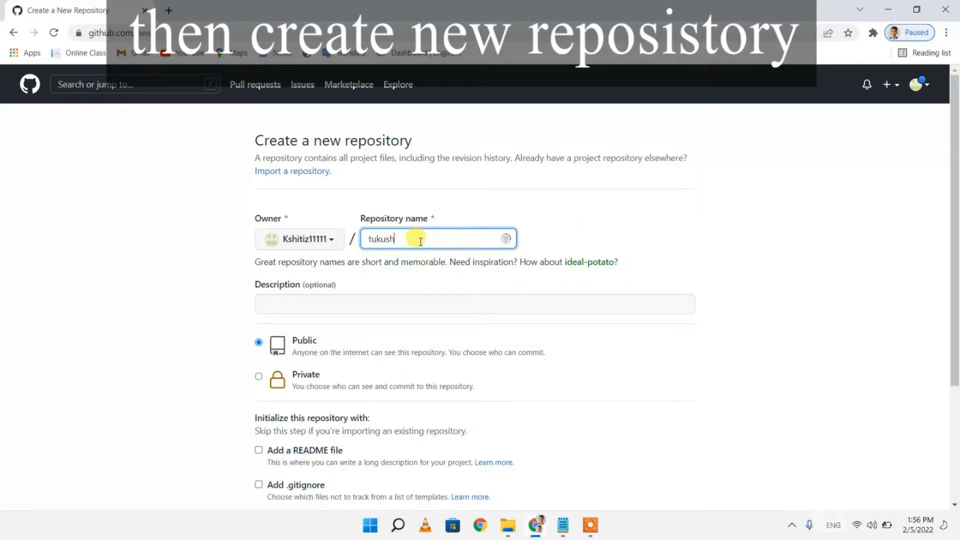
text(page)
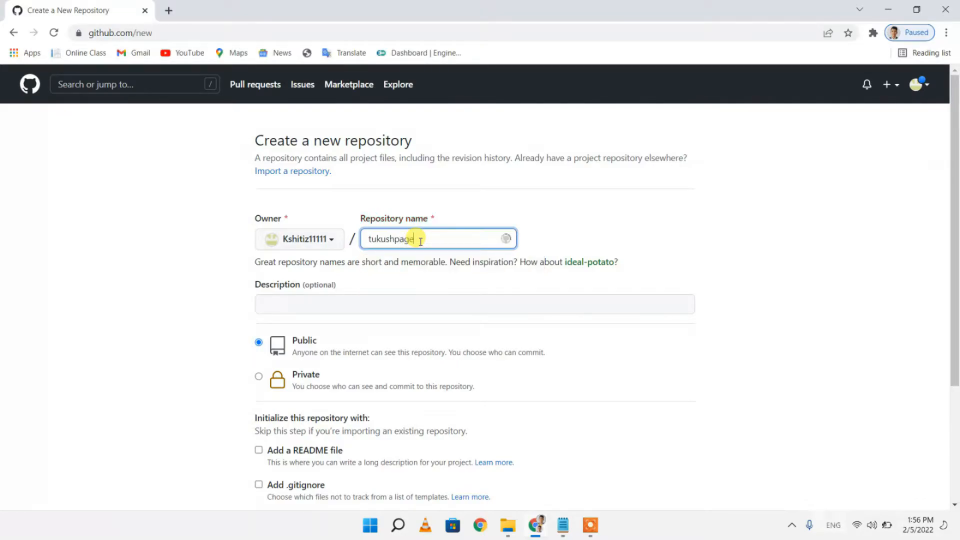
- Change the repository name to tukushsimplepage and create it as a public repository
scroll(421, 241, down, 2)
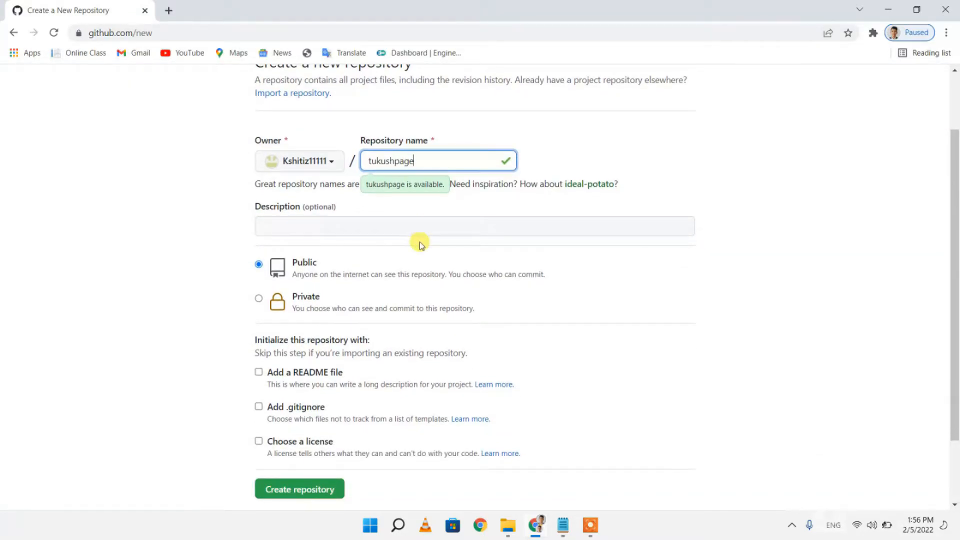
key(BackSpace)
key(BackSpace)
key(BackSpace)
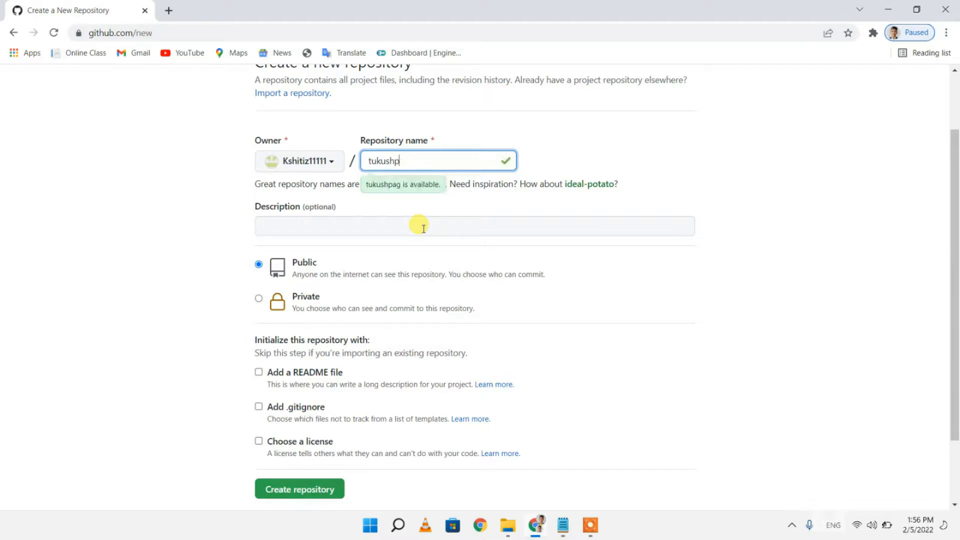
text(simpl)
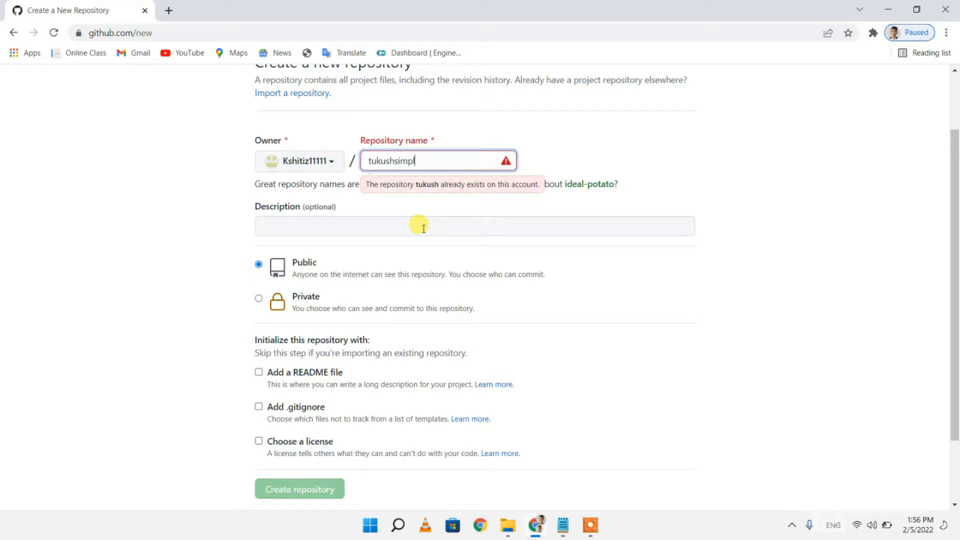
text(e page)
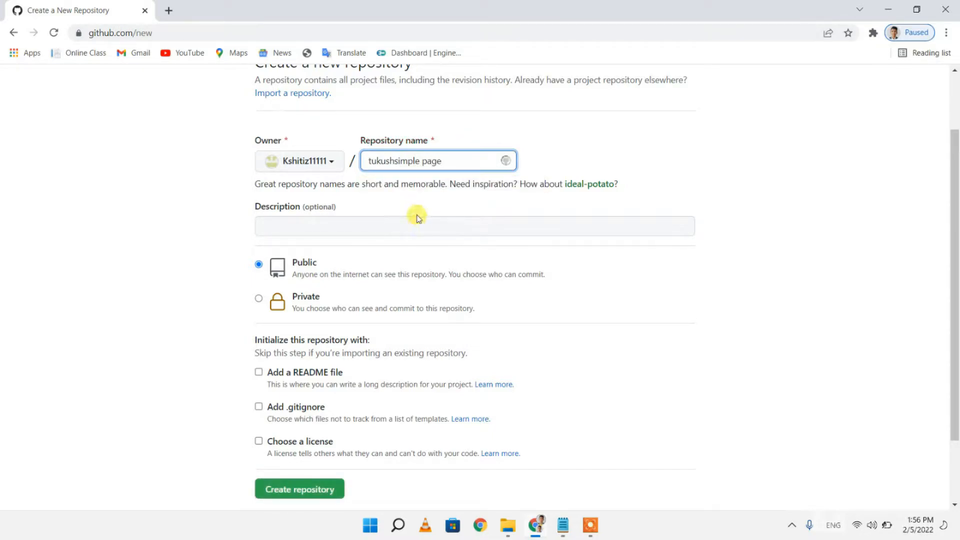
click(423, 164)
key(BackSpace)
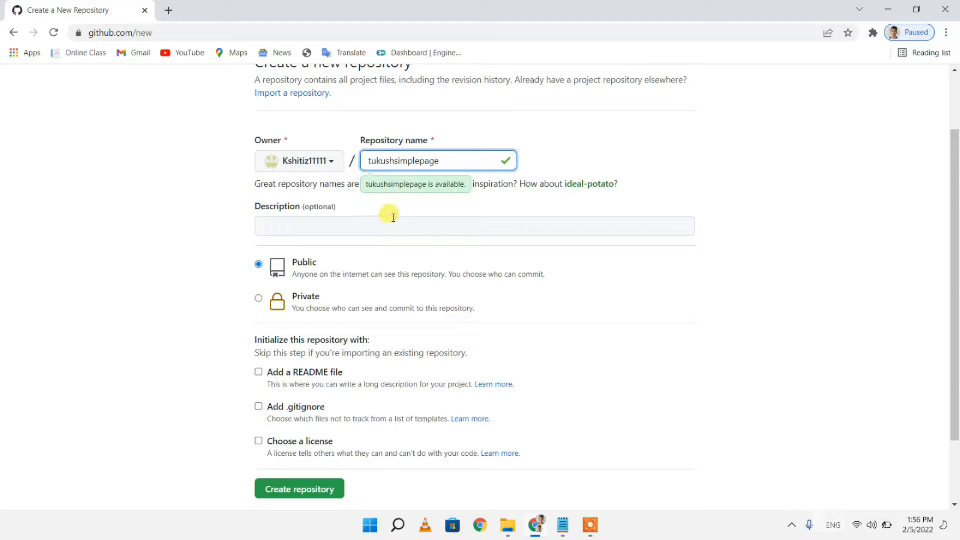
scroll(406, 379, down, 2)
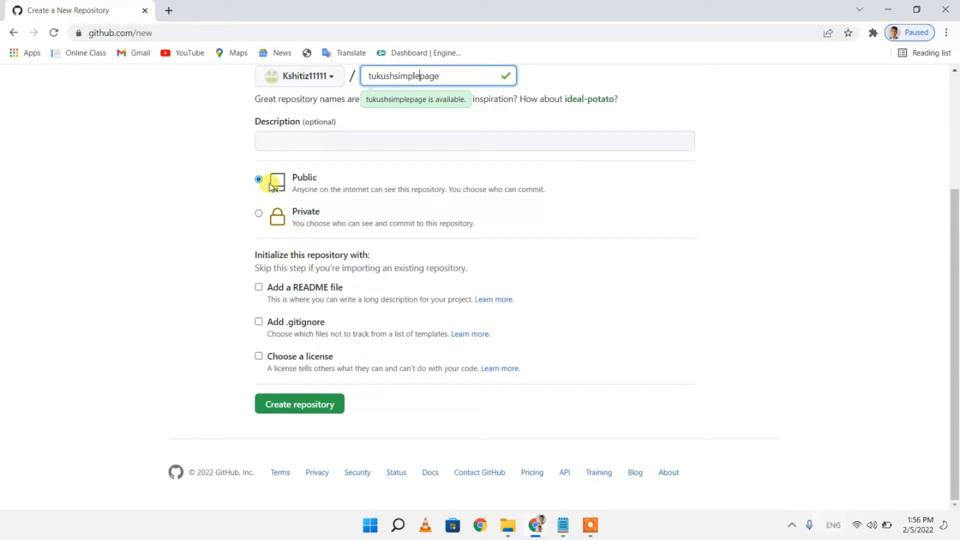
click(317, 403)
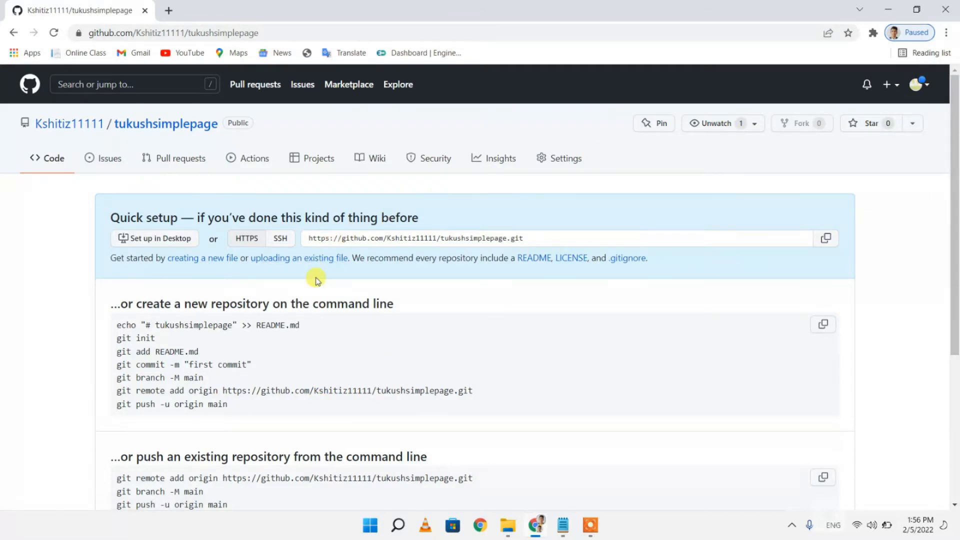
- Go to the new repository's page for uploading existing files and open the file chooser
scroll(325, 280, up, 5)
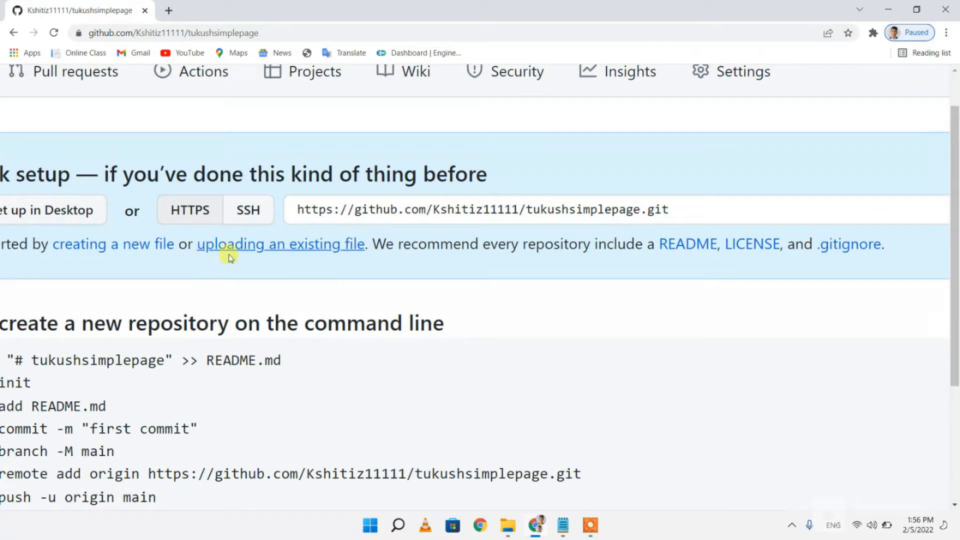
click(241, 250)
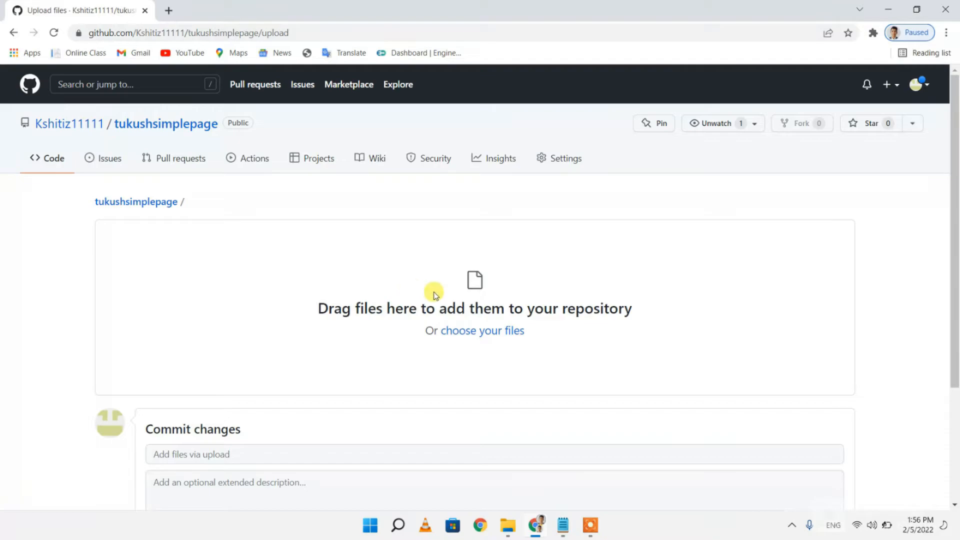
ctrl+scroll(432, 289, up, 5)
click(509, 349)
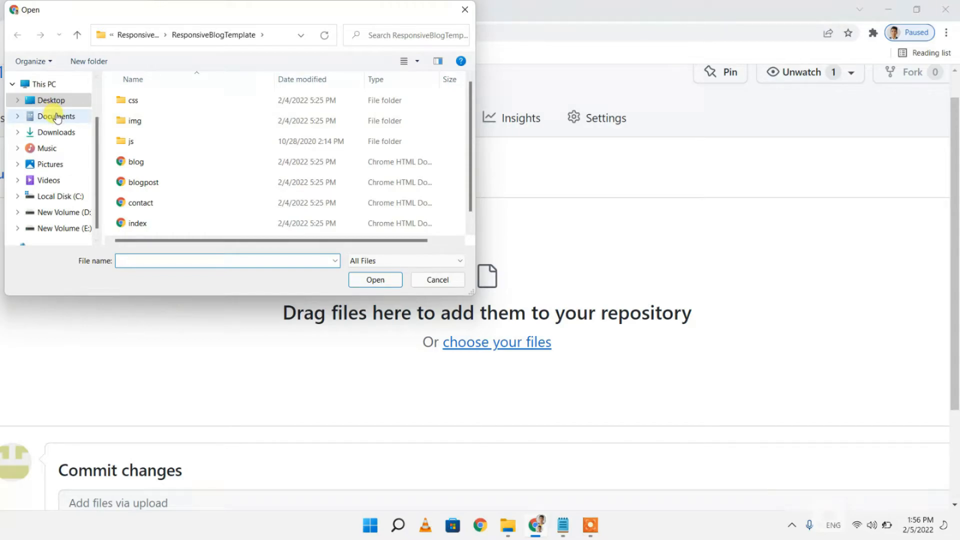
- Upload all the files from the oxford material folder inside My first HTML and CSS project to the repository
click(111, 34)
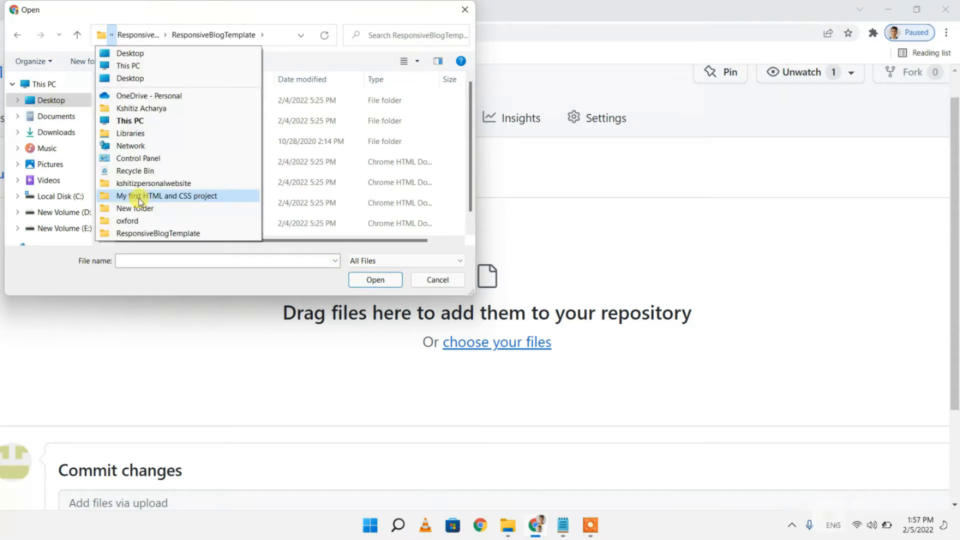
click(139, 198)
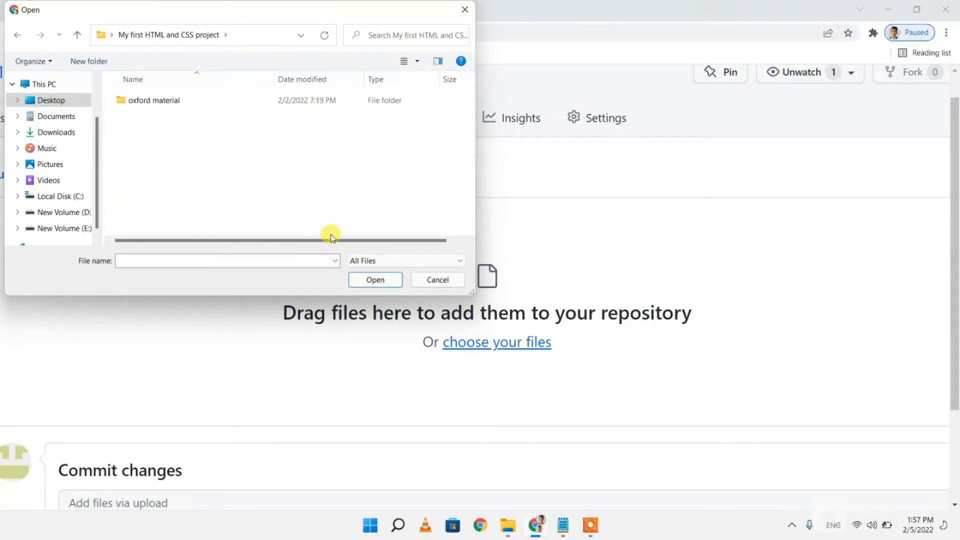
click(300, 104)
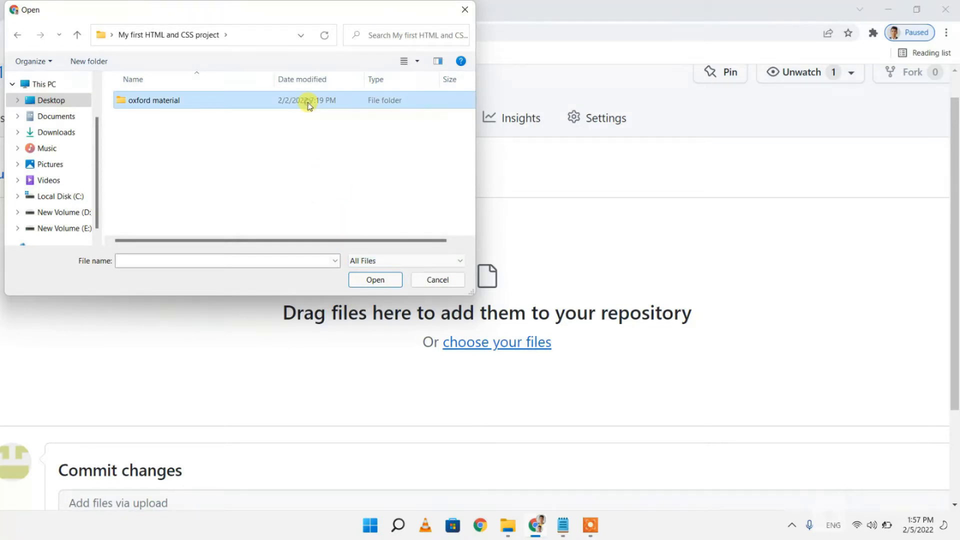
double_click(305, 103)
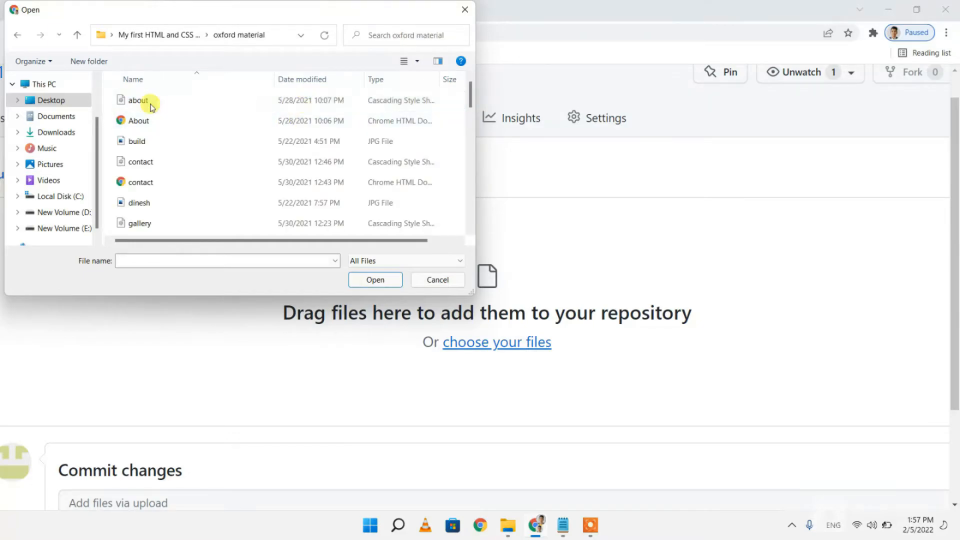
drag(111, 93, 255, 274)
click(395, 282)
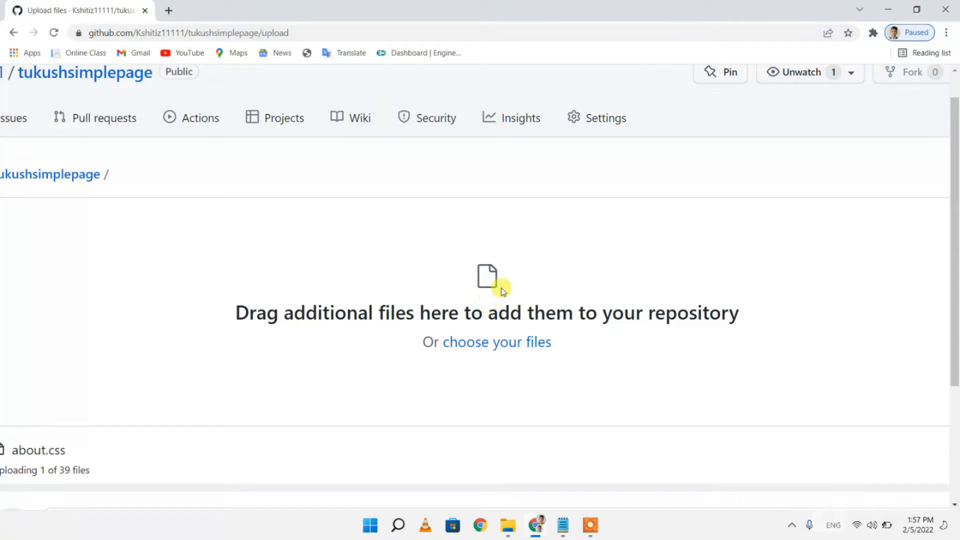
scroll(375, 242, down, 3)
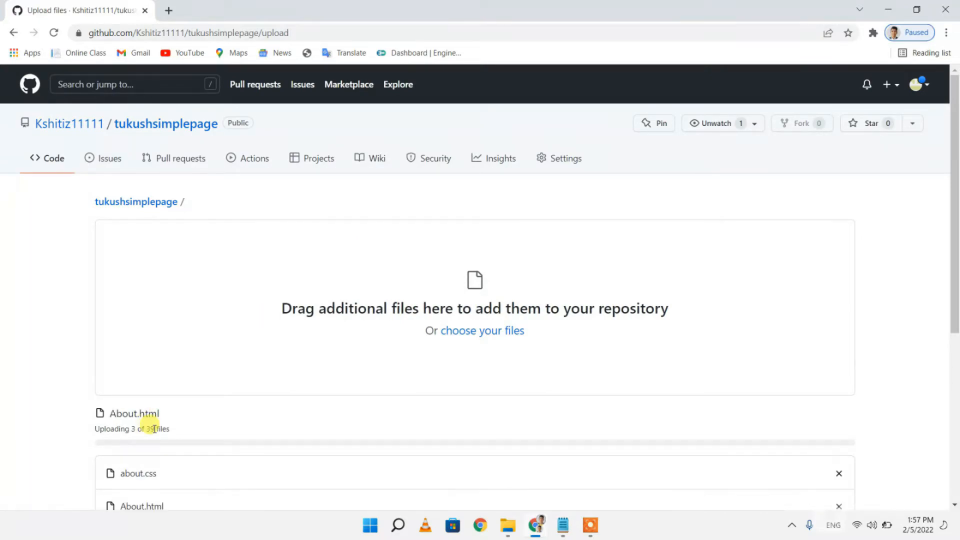
scroll(150, 422, up, 5)
scroll(154, 429, up, 4)
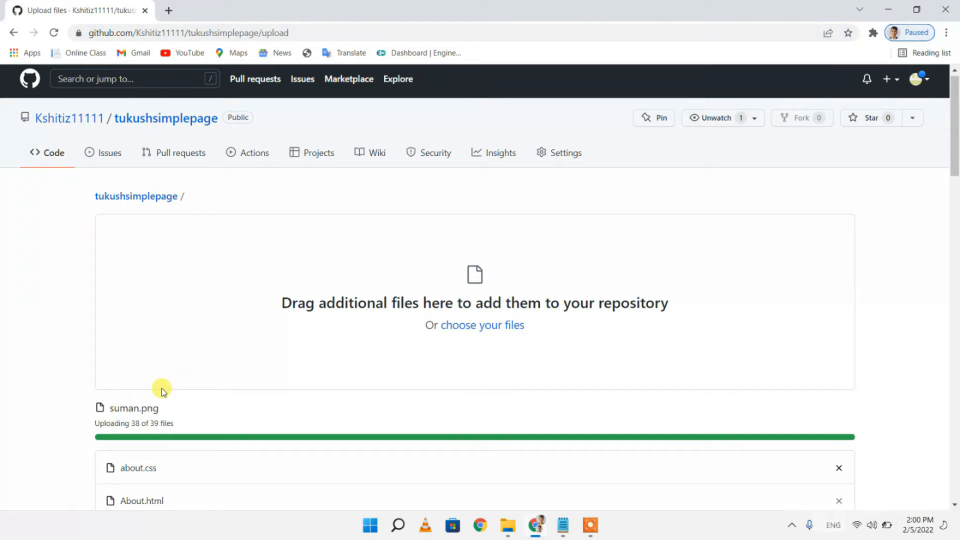
scroll(161, 388, up, 5)
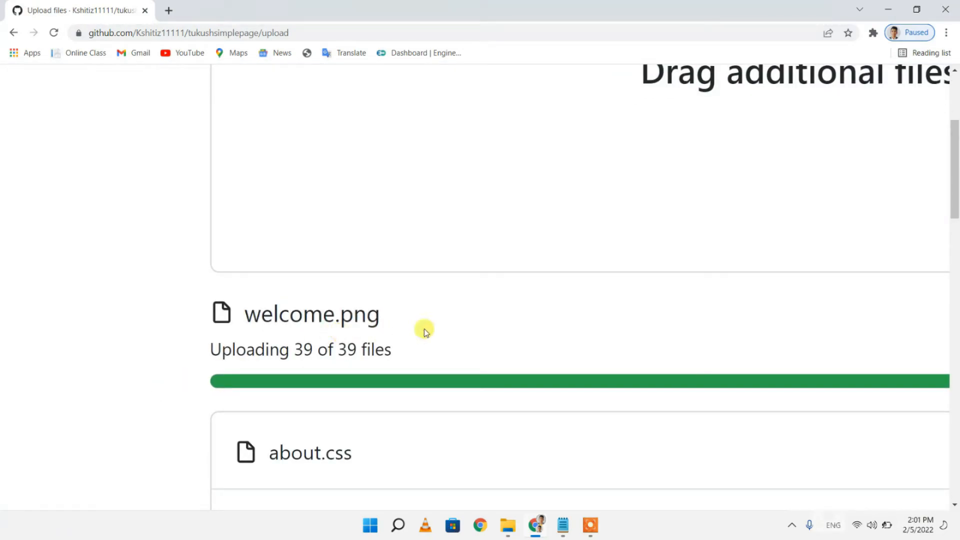
- Commit the uploaded website files to the tukushsimplepage repository with the default commit message
scroll(404, 354, down, 5)
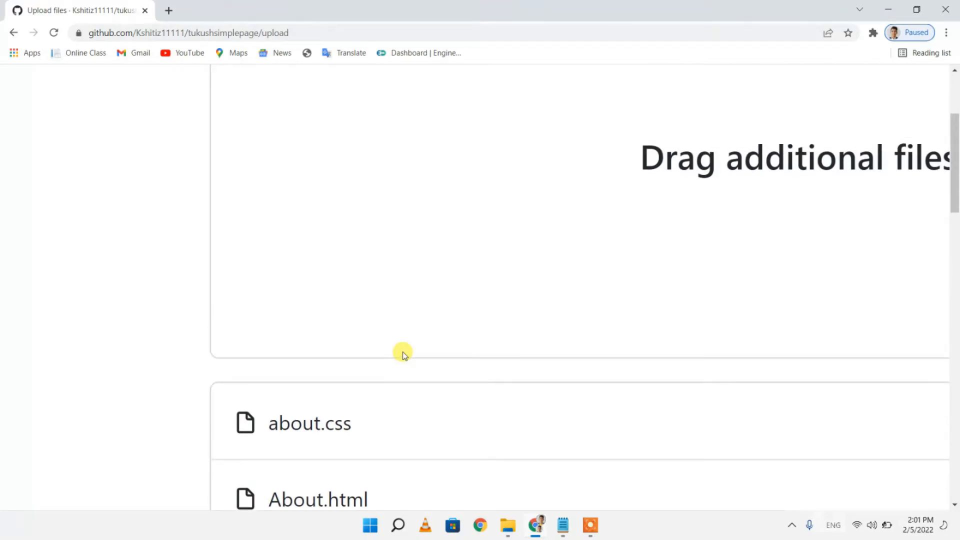
scroll(404, 354, down, 20)
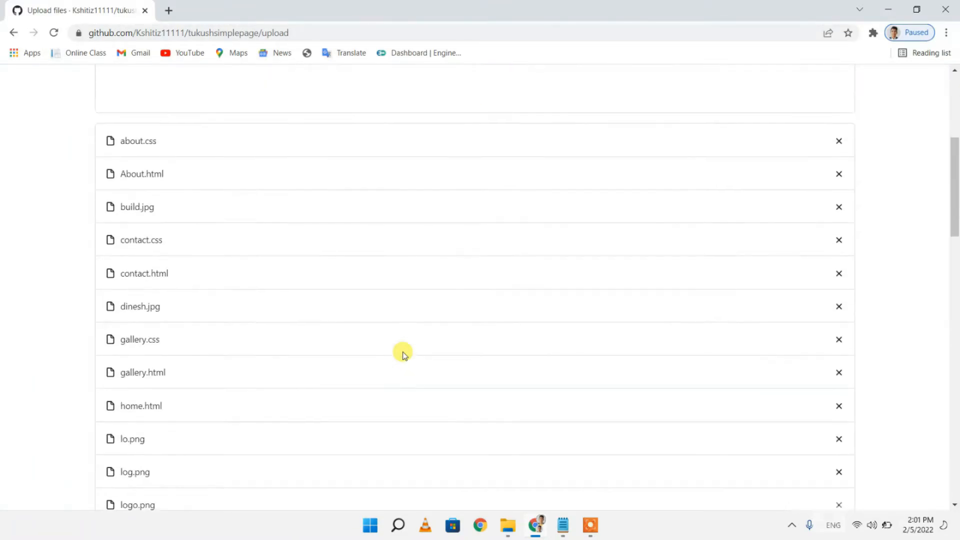
scroll(404, 354, up, 1)
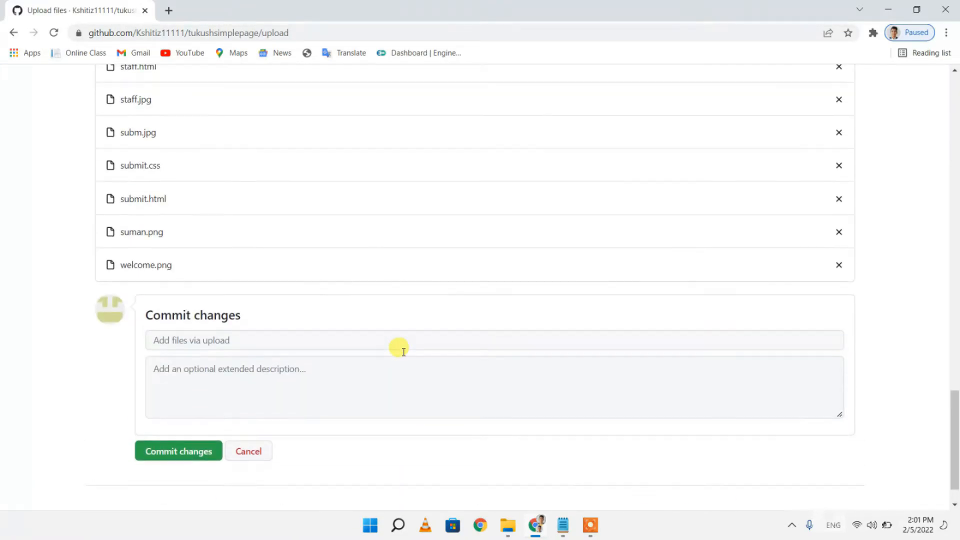
click(157, 453)
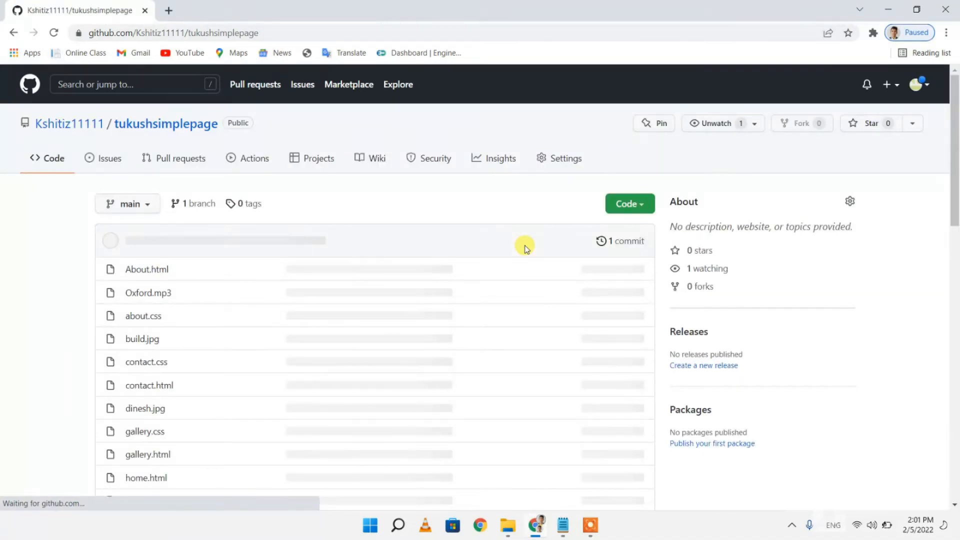
- Look through the repository's file list to check the committed website files
scroll(455, 278, down, 2)
scroll(455, 278, up, 2)
scroll(455, 278, down, 1)
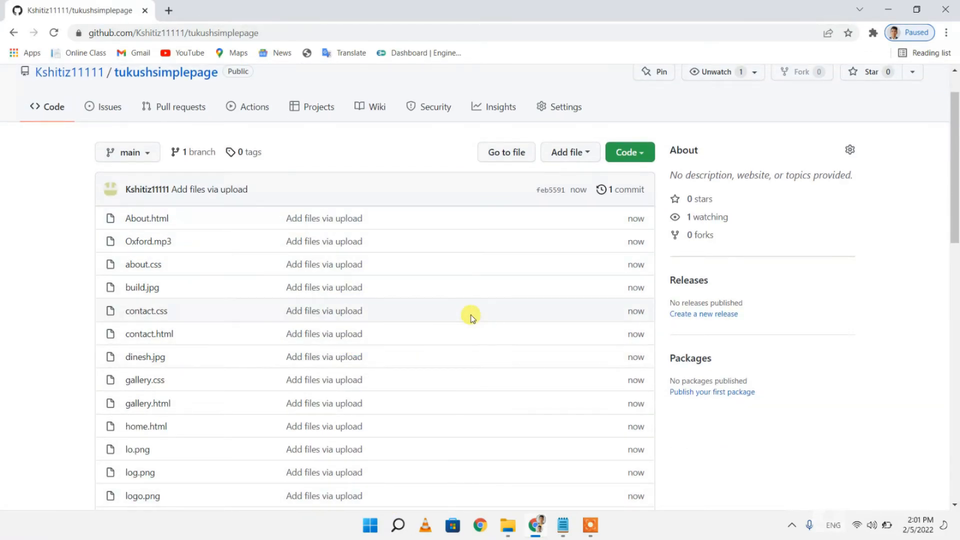
scroll(470, 316, down, 12)
scroll(470, 316, down, 1)
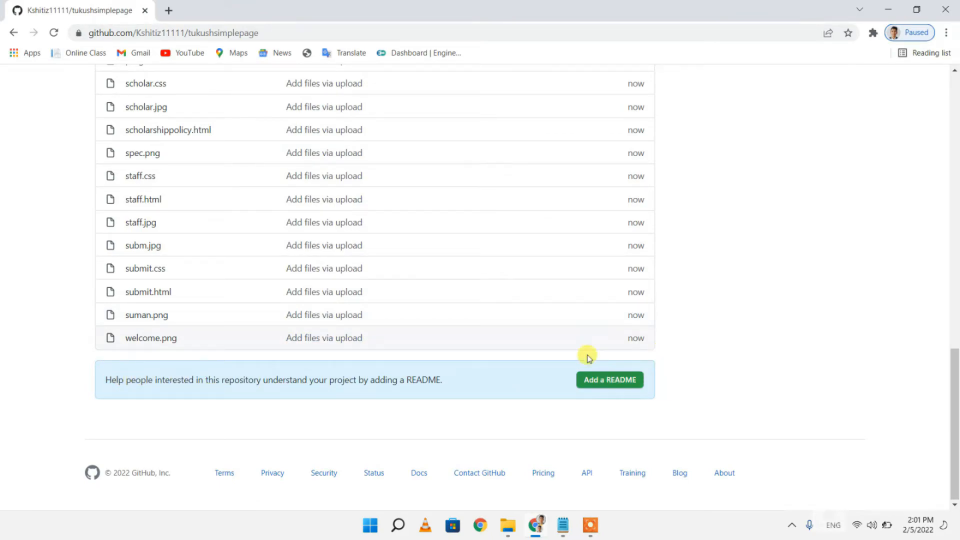
scroll(542, 259, up, 13)
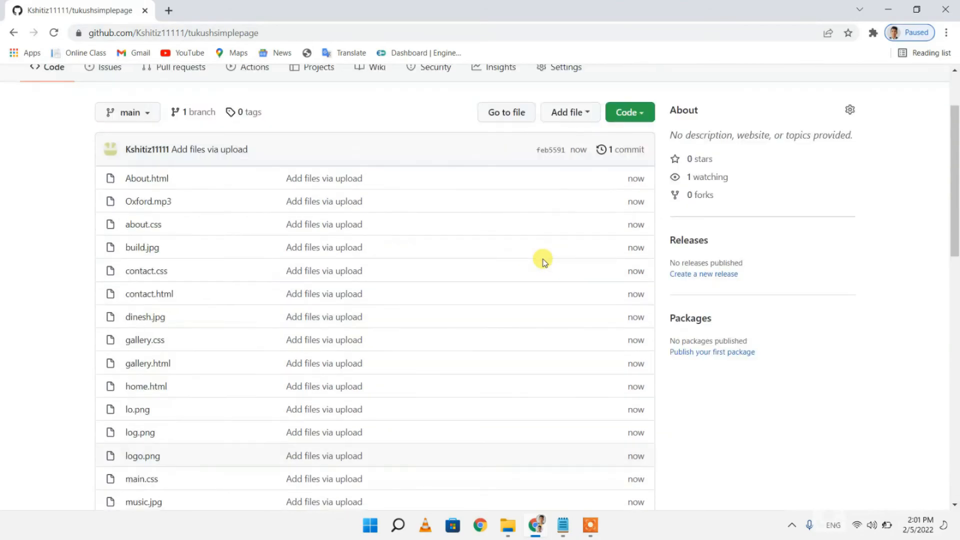
scroll(544, 262, up, 2)
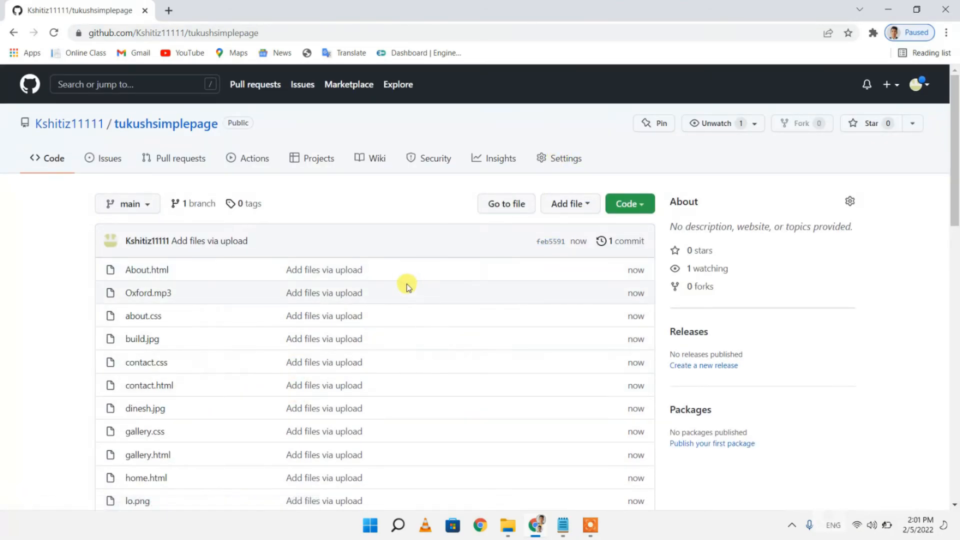
- Go to the repository's settings and follow the link in the GitHub Pages section to its dedicated settings page
click(551, 161)
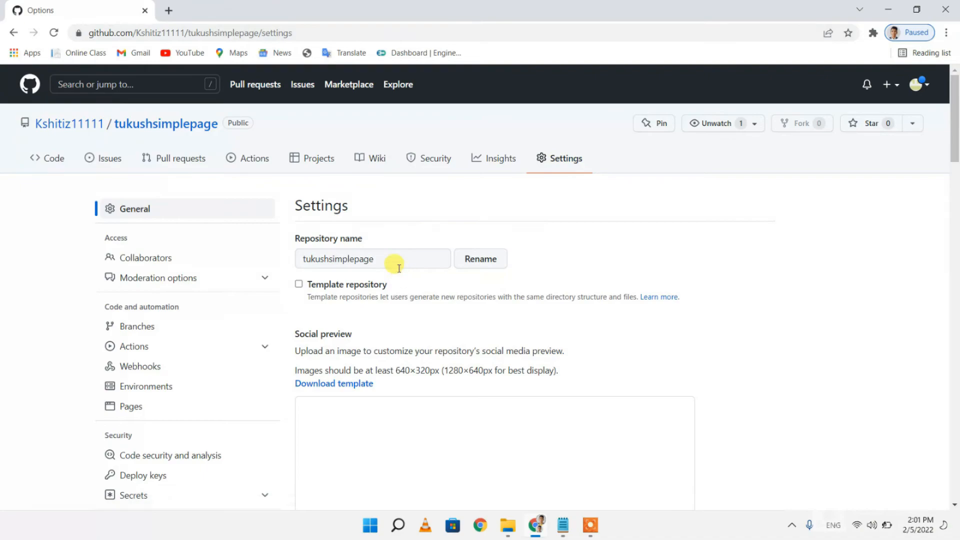
scroll(459, 340, down, 15)
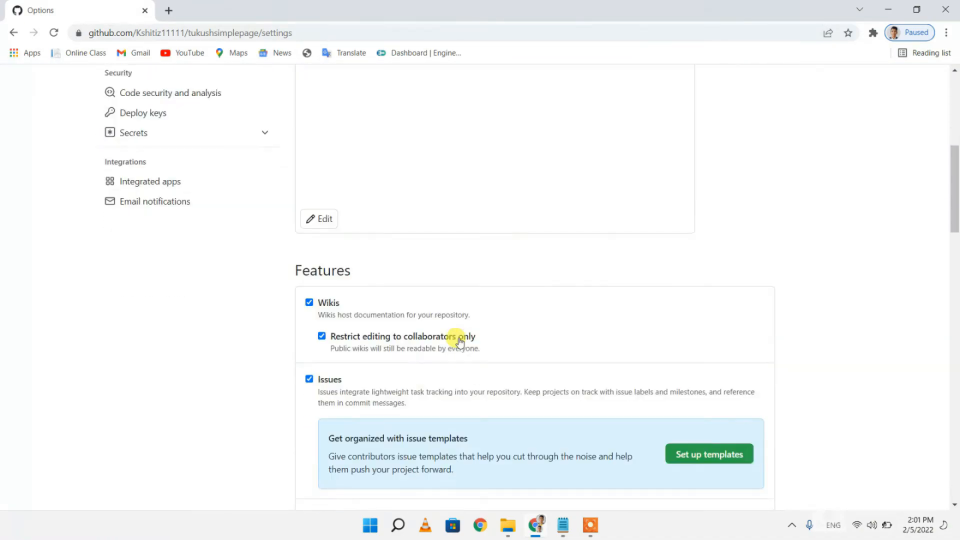
scroll(459, 341, down, 20)
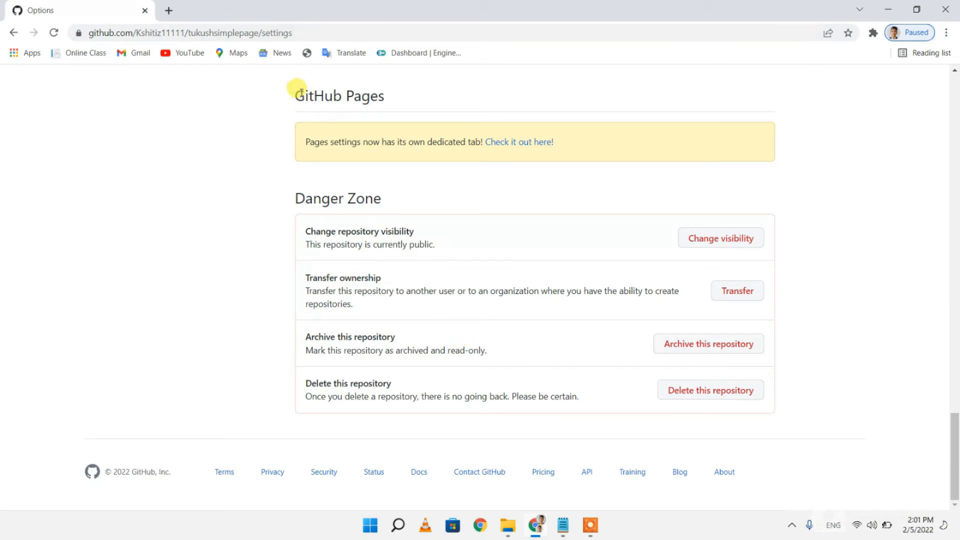
drag(296, 96, 383, 100)
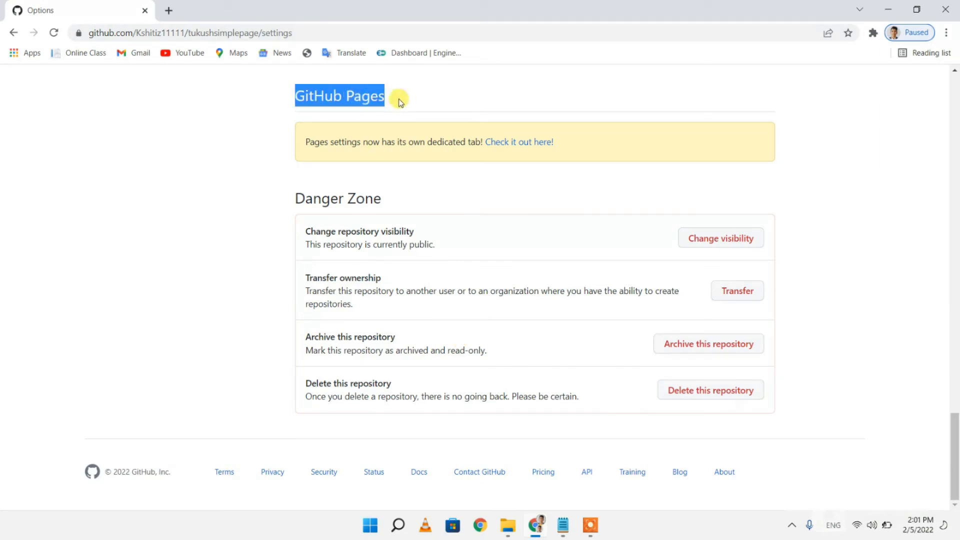
click(437, 91)
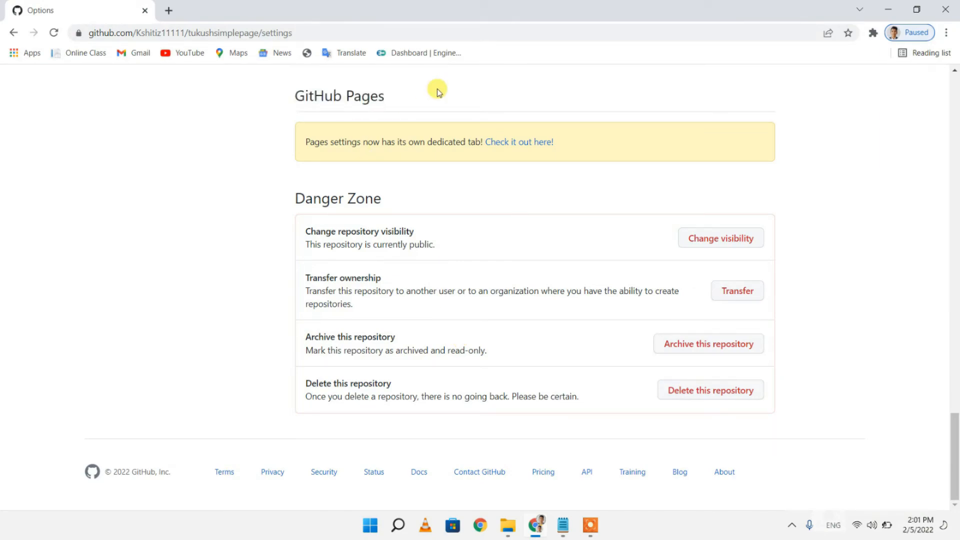
click(501, 143)
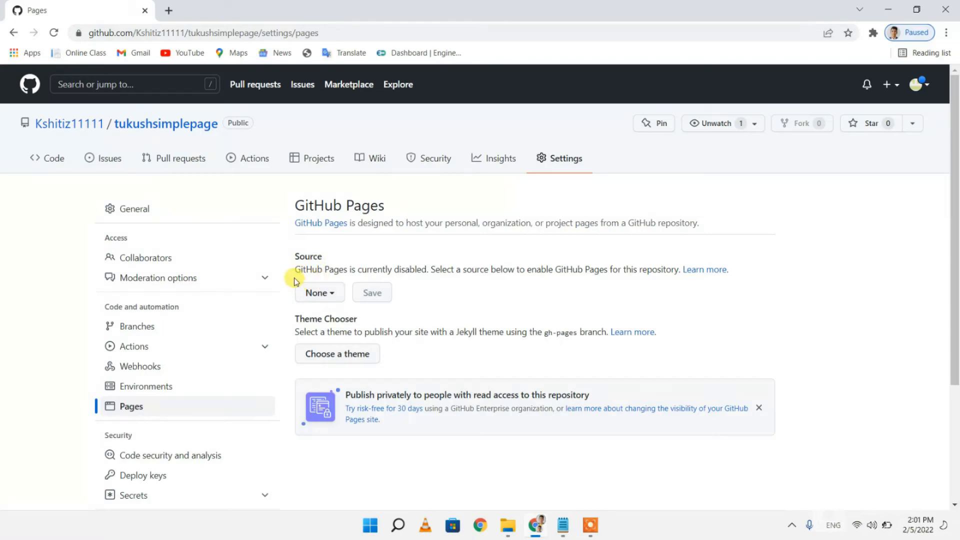
- Set the GitHub Pages source to the main branch with the / (root) folder and save it
mouse_move(623, 258)
mouse_down()
mouse_move(614, 264)
mouse_move(621, 267)
mouse_up()
click(325, 293)
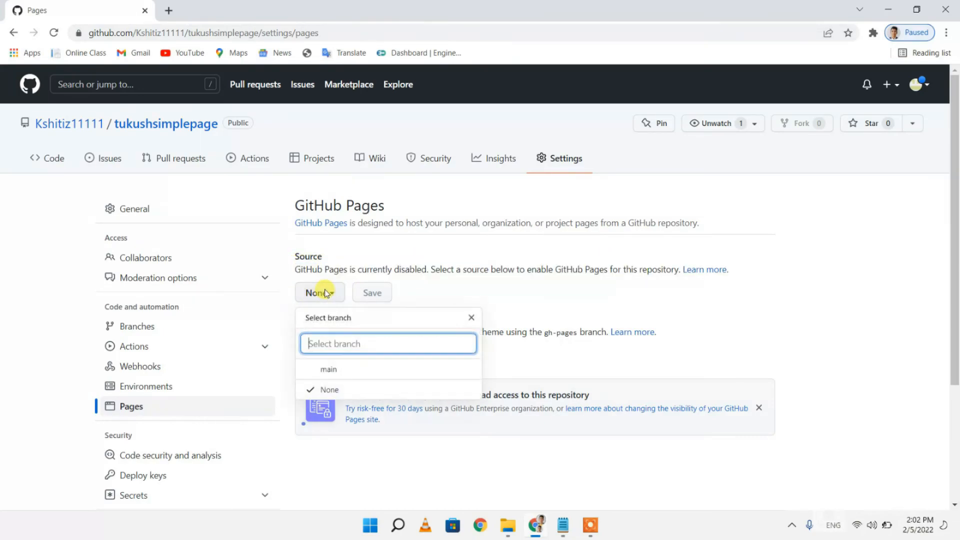
click(338, 372)
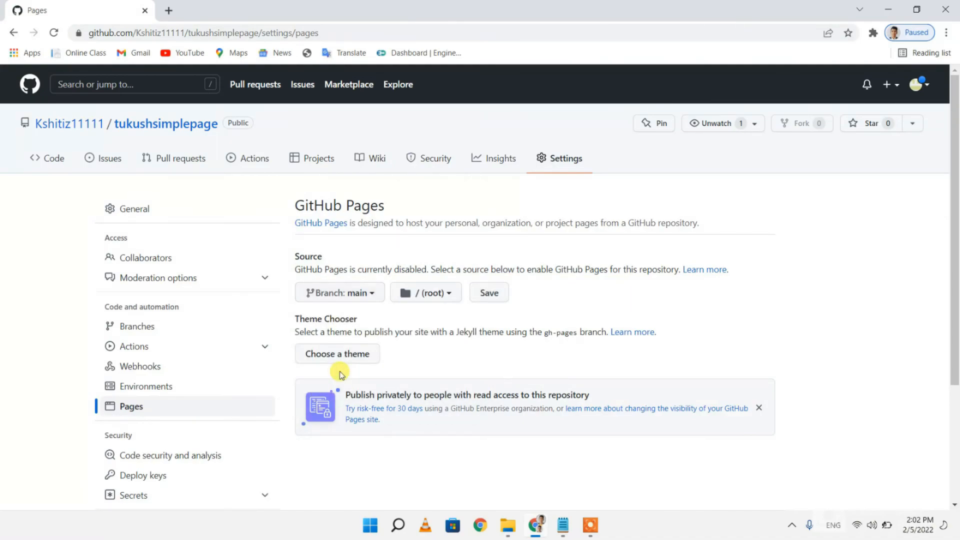
click(500, 293)
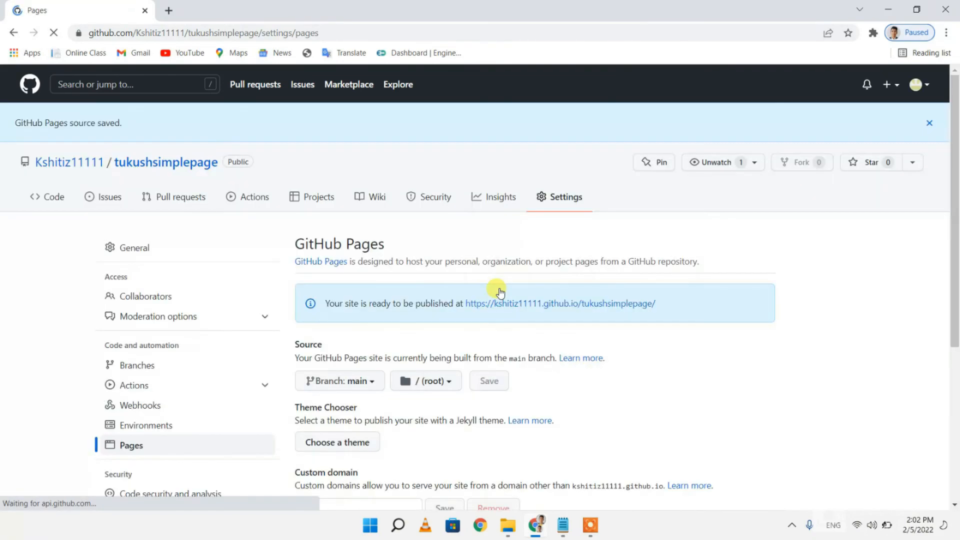